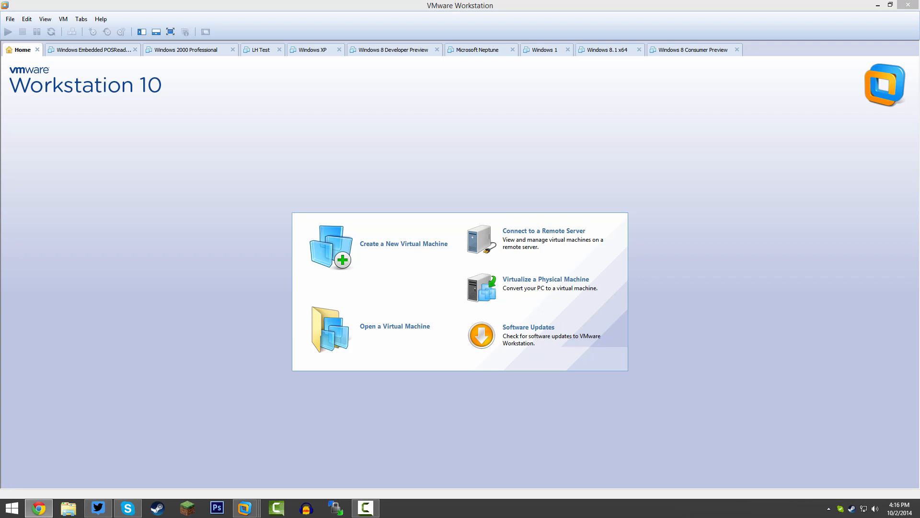
Start a new virtual machine with the Typical configuration, choosing to install the operating system separately on a blank disk
left_click(716, 167)
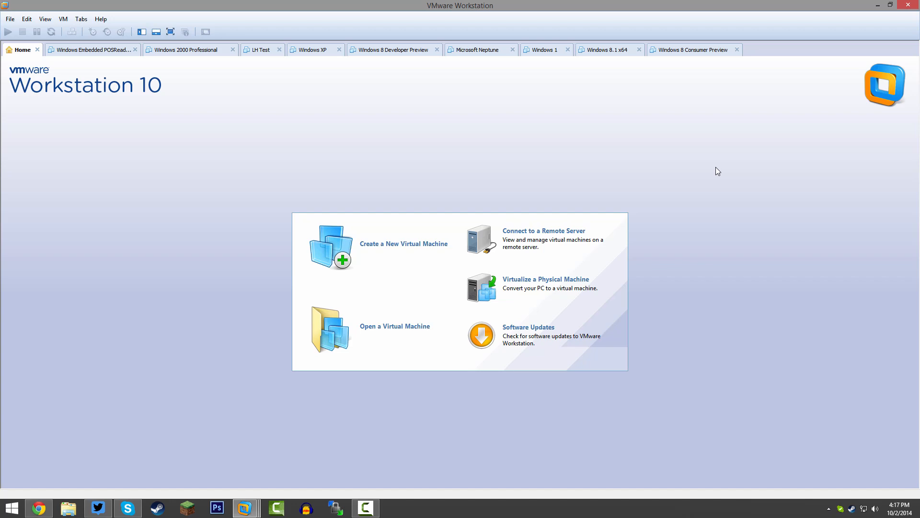
left_click(438, 246)
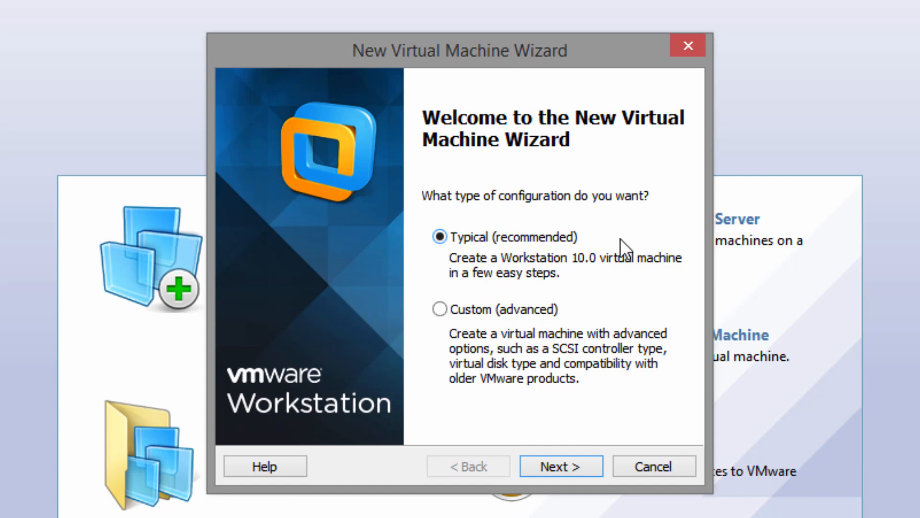
key("Return")
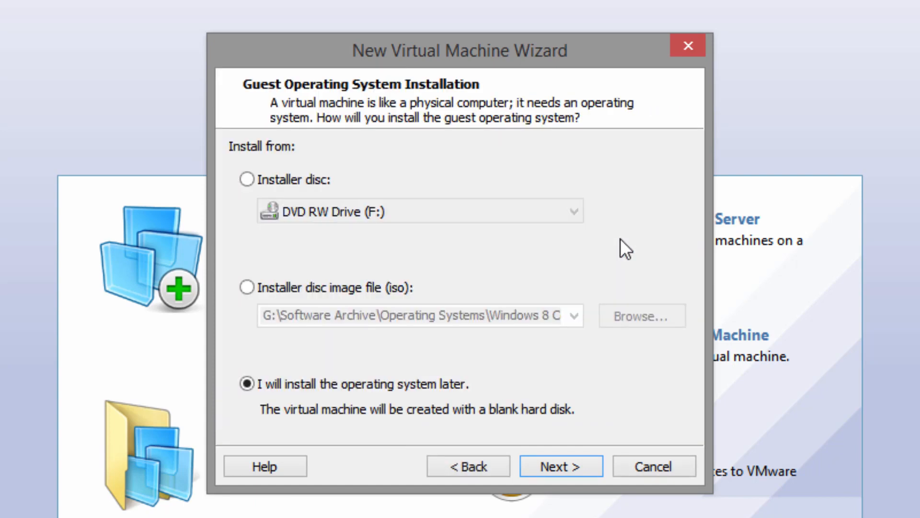
key("Return")
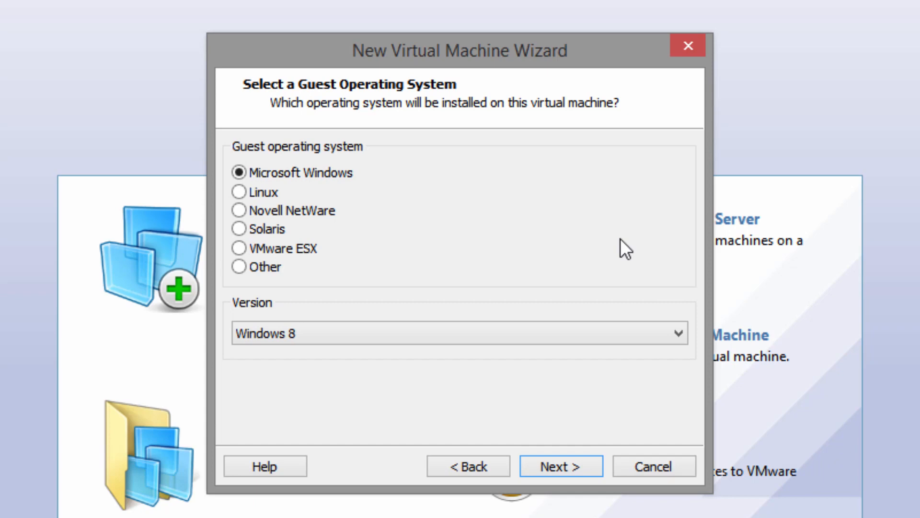
Choose Microsoft Windows with version Windows 8 as the guest operating system
left_click(304, 338)
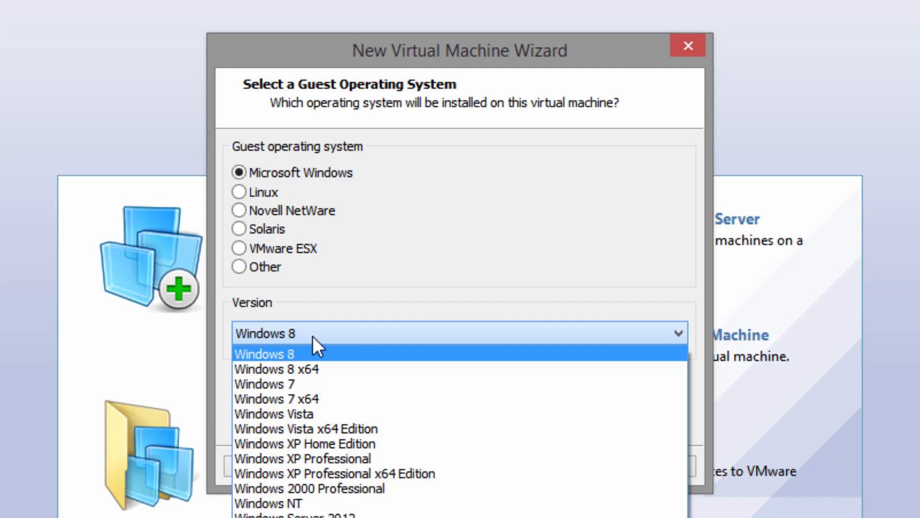
left_click(297, 353)
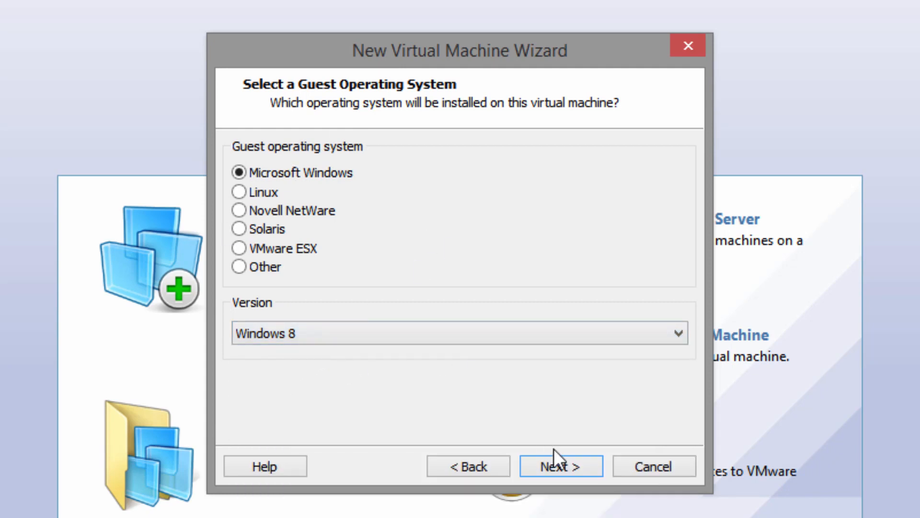
left_click(559, 464)
Name the virtual machine Windows 10 Technical Preview
left_click(414, 185)
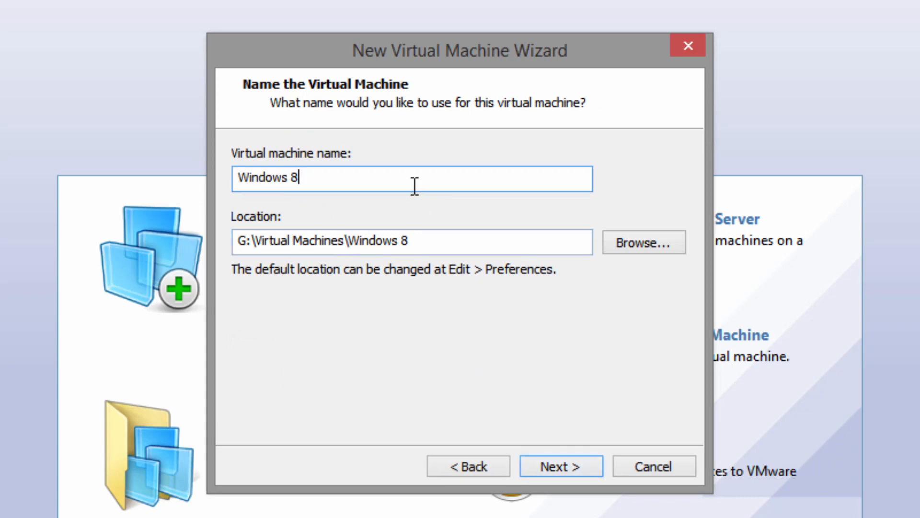
key("BackSpace")
type("10 Te")
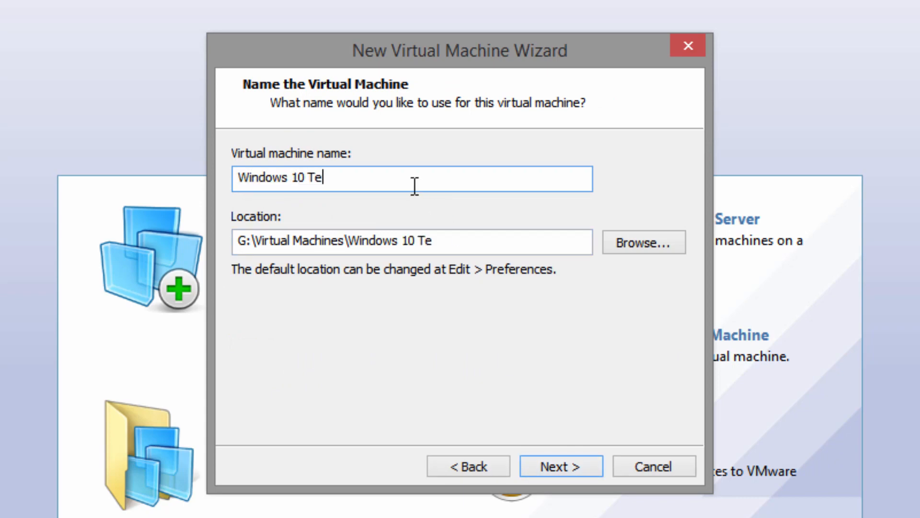
type("chnical Preview")
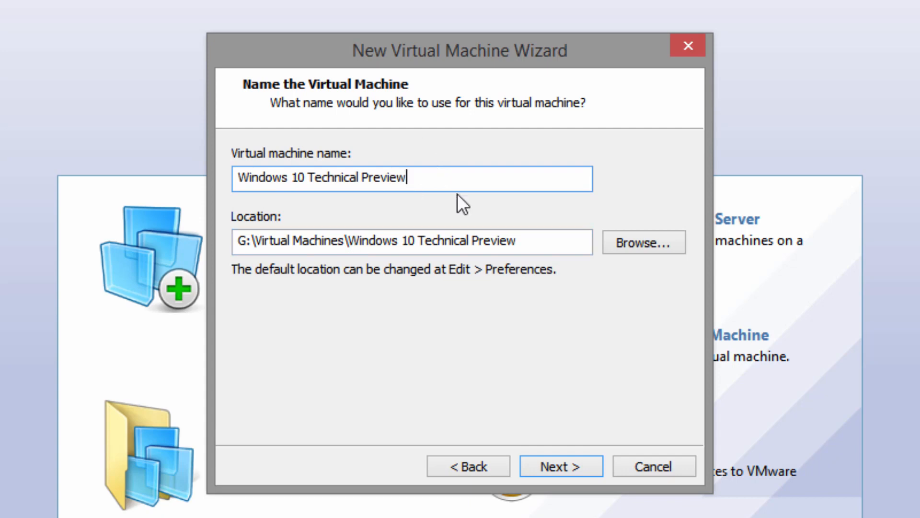
left_click(579, 466)
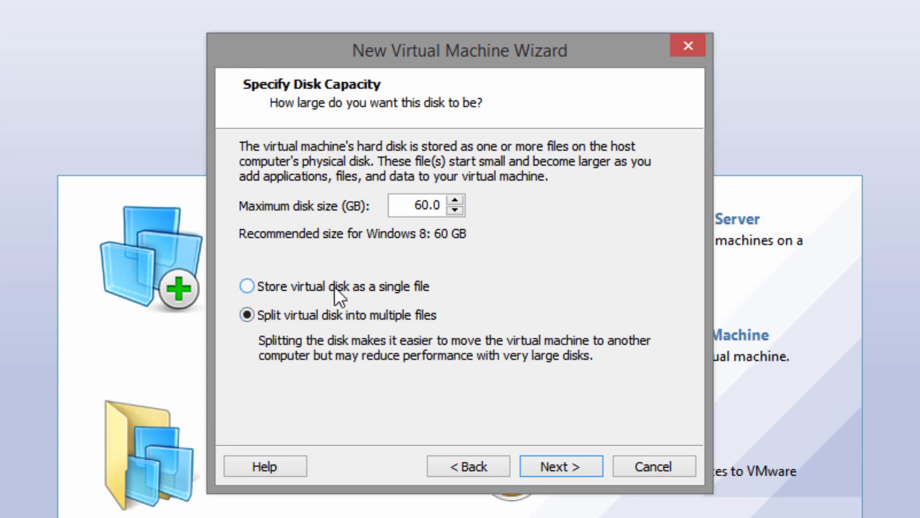
Store the virtual disk as a single file and set the maximum disk size to 30 GB
left_click(297, 290)
double_click(421, 205)
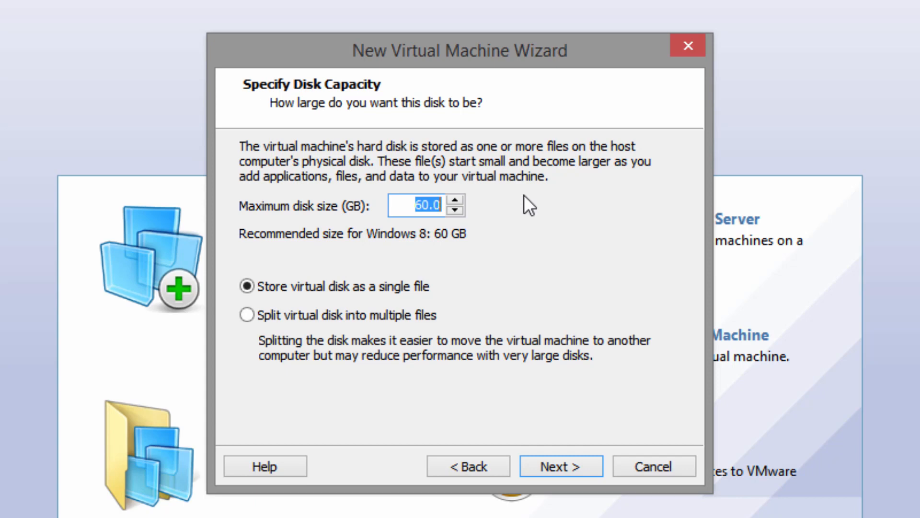
type("30")
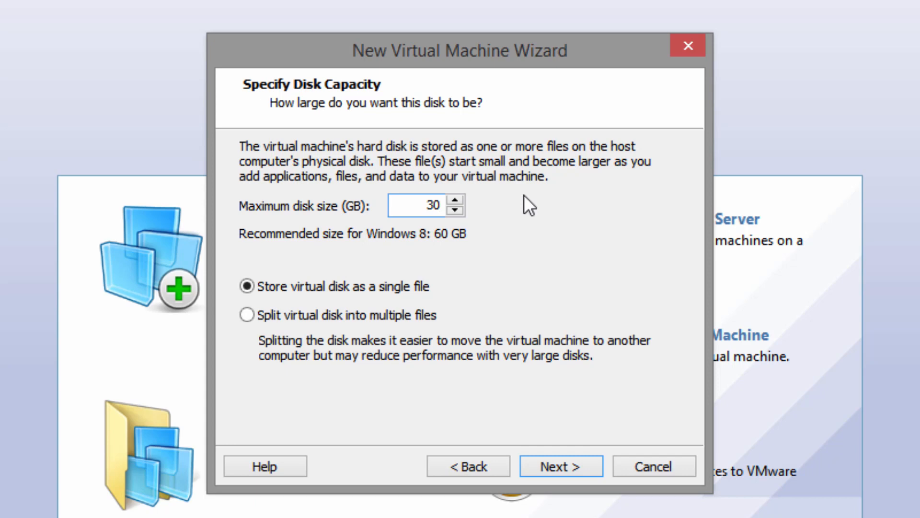
key("Return")
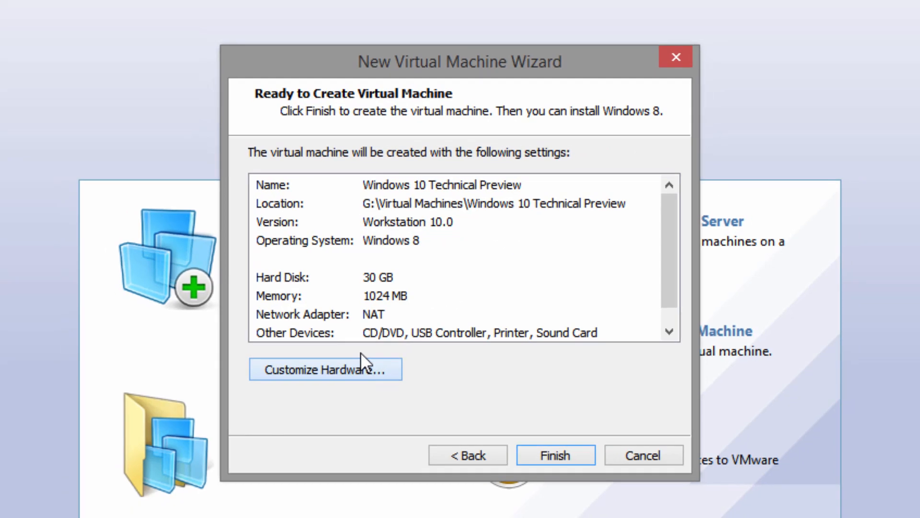
Customize the hardware, setting the virtual machine's memory to 2048 MB
left_click(355, 374)
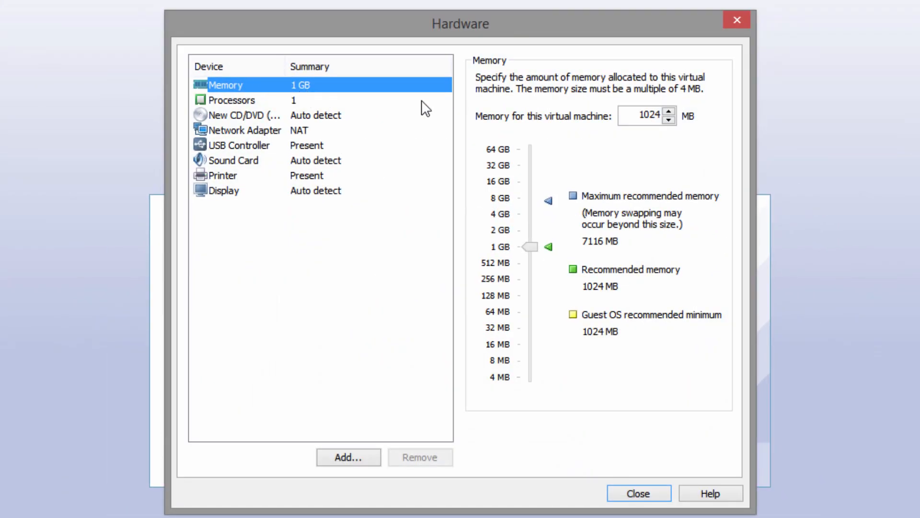
double_click(640, 115)
type("2048")
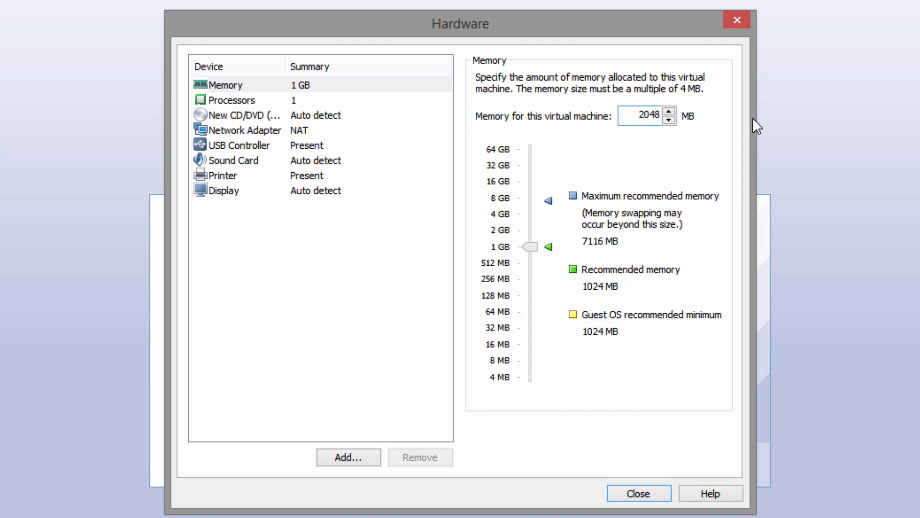
Set the CD/DVD drive to use the ISO image file from the Software Archive folder and close the hardware settings
left_click(275, 111)
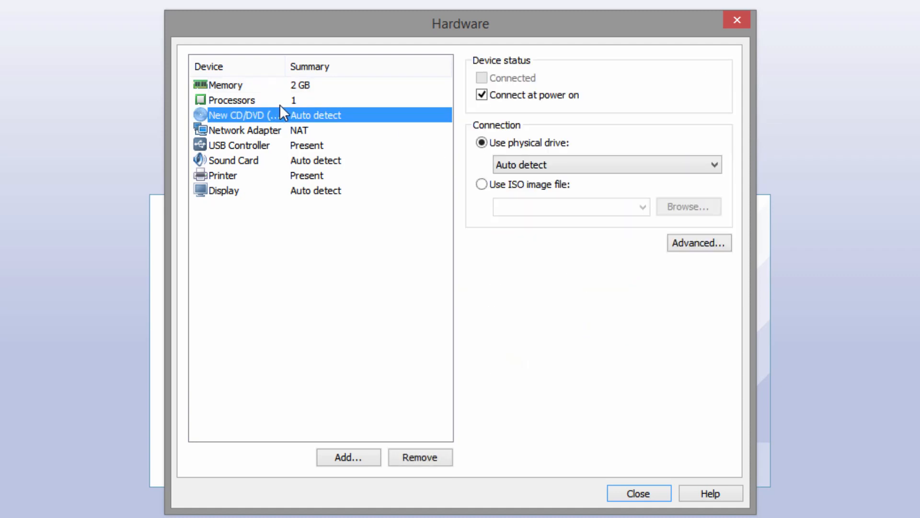
left_click(280, 104)
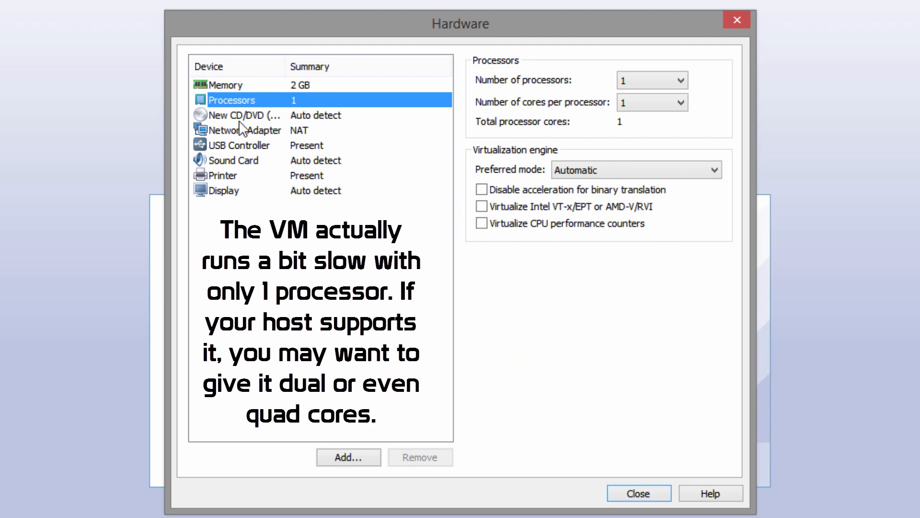
left_click(320, 116)
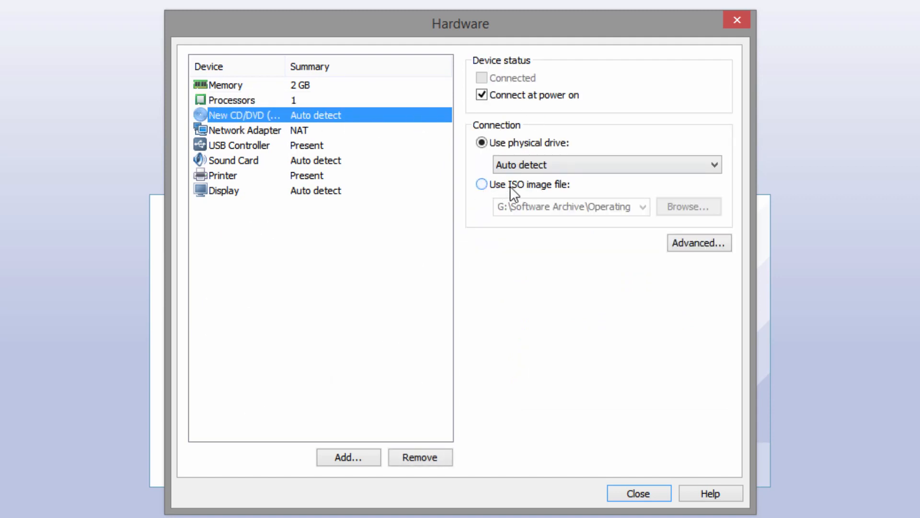
left_click(481, 185)
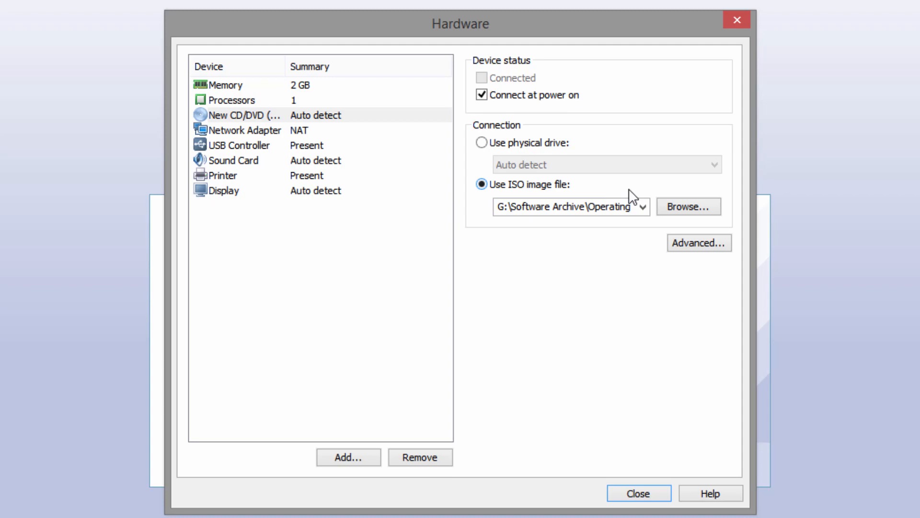
left_click(683, 209)
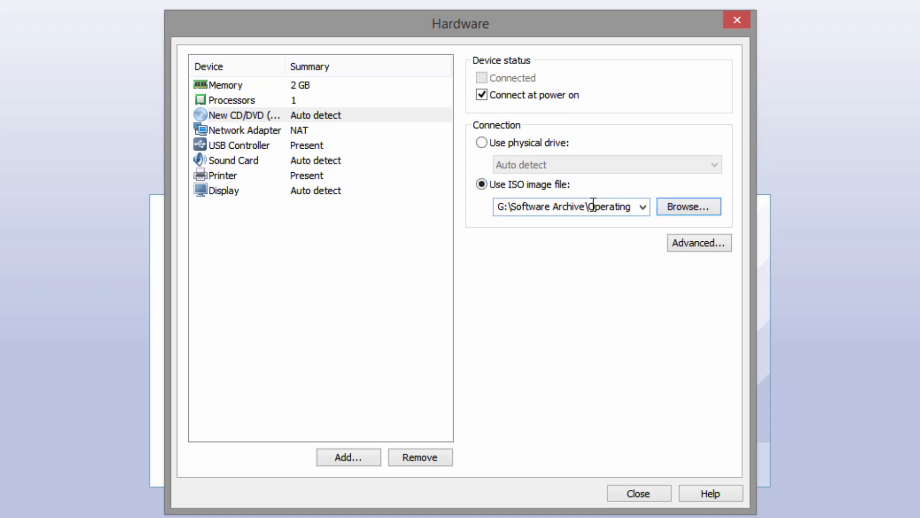
left_click(640, 494)
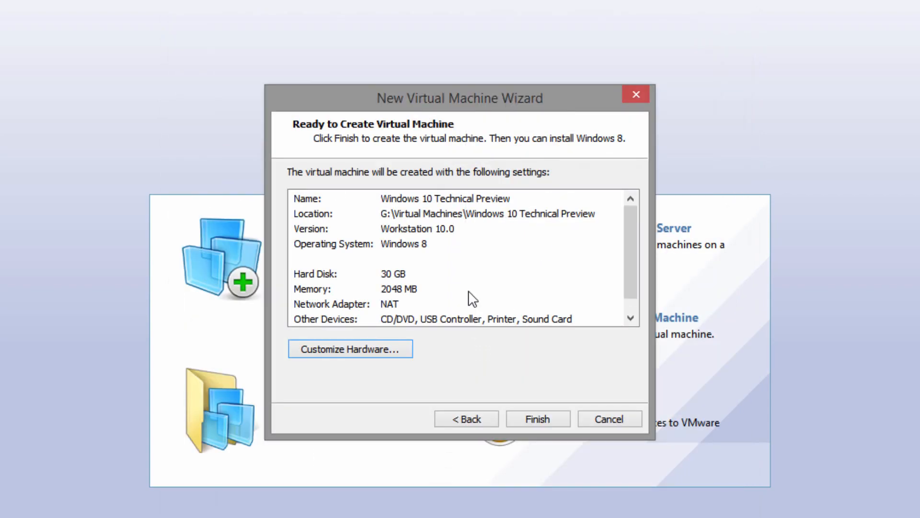
Finish creating the virtual machine and power it on
left_click(559, 424)
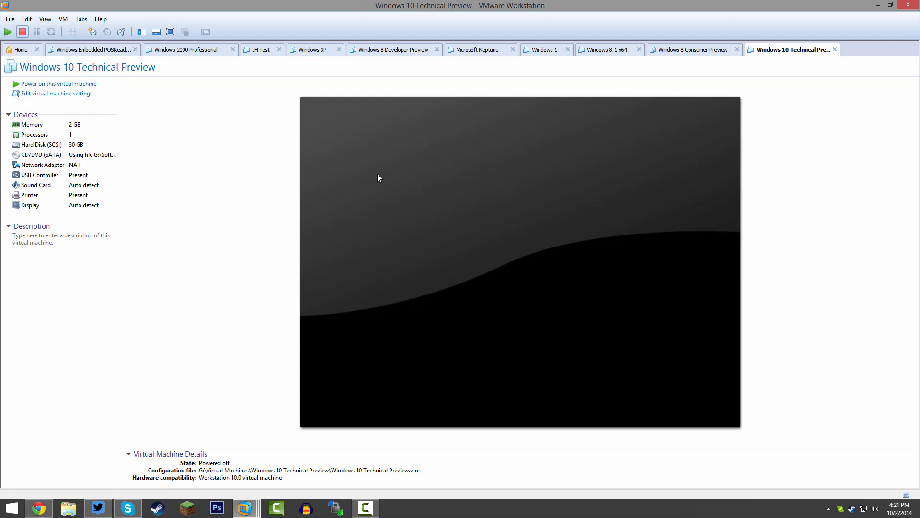
left_click(63, 85)
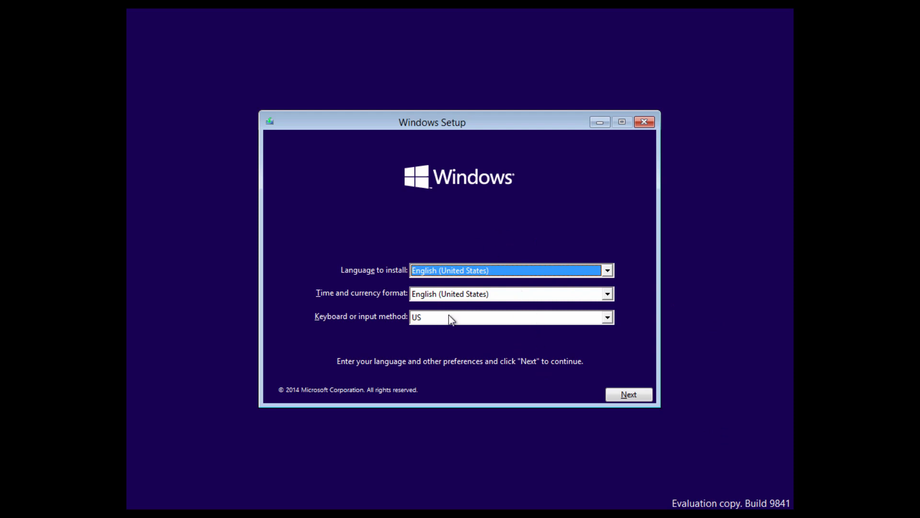
Keep the default language, format and keyboard settings and start Install now in Windows Setup
left_click(633, 395)
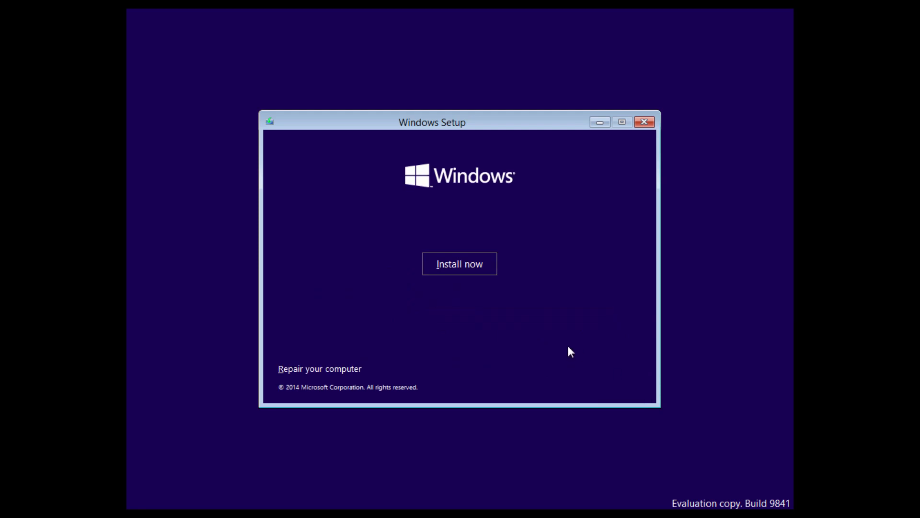
left_click(459, 265)
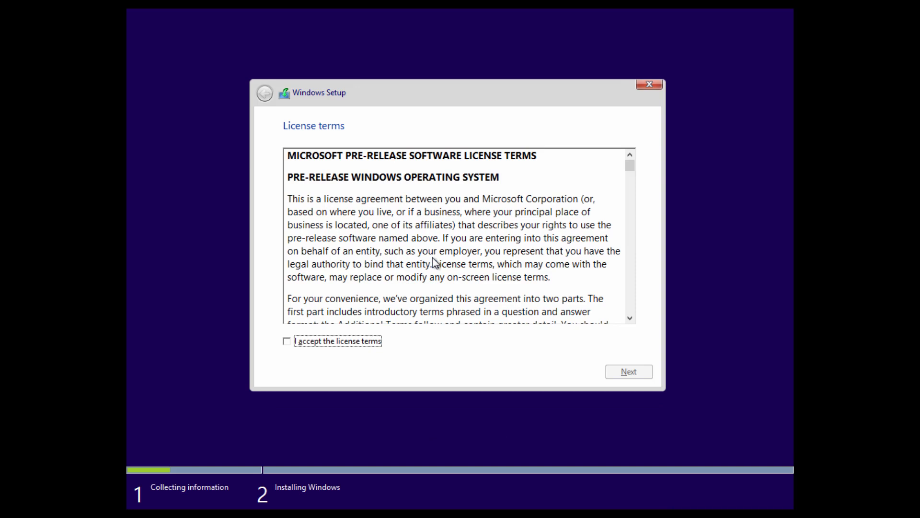
Accept the license terms and continue
left_click(289, 341)
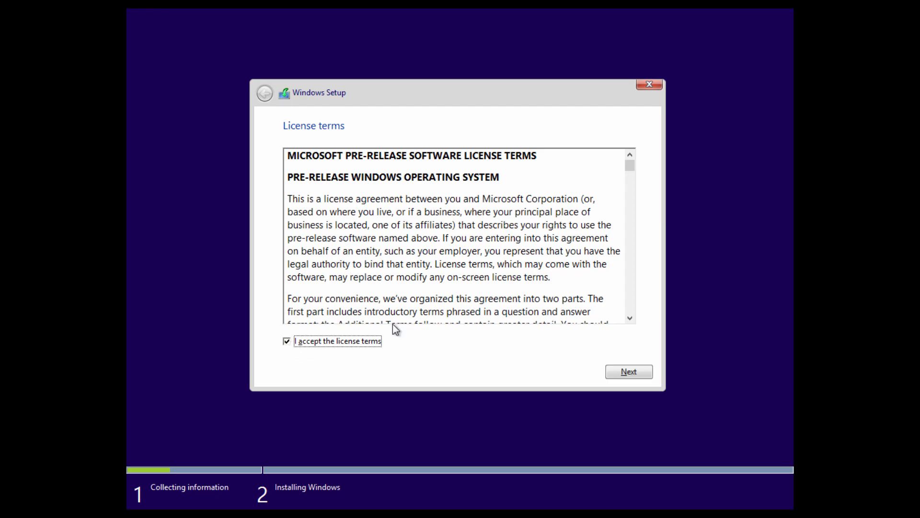
left_click(638, 374)
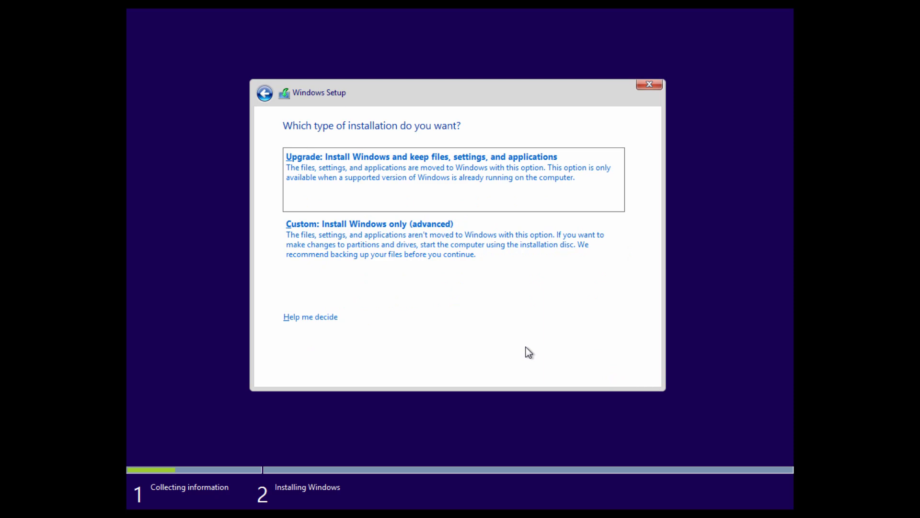
Choose the Custom installation and install Windows onto Drive 0 Unallocated Space
left_click(376, 230)
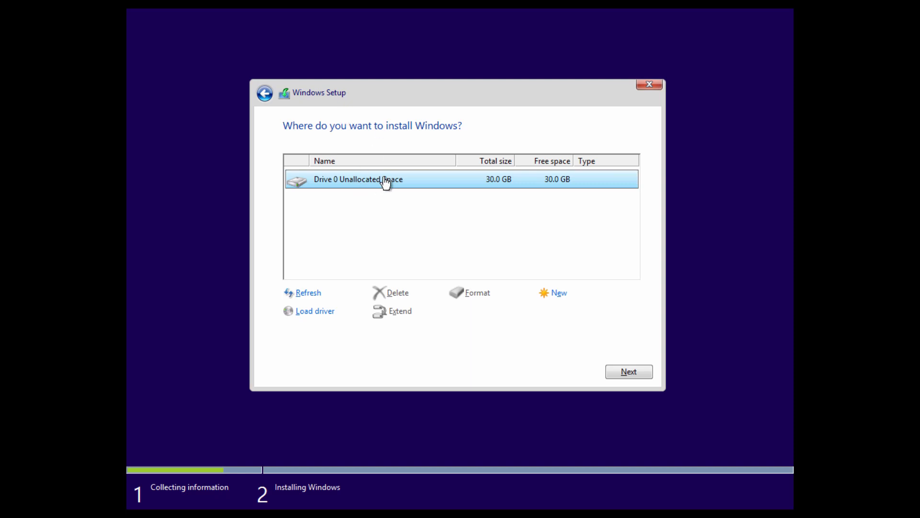
left_click(637, 376)
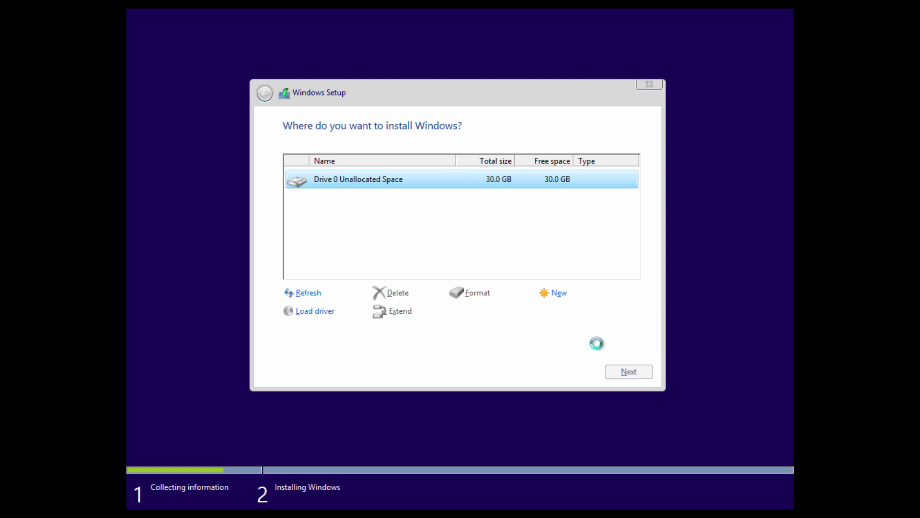